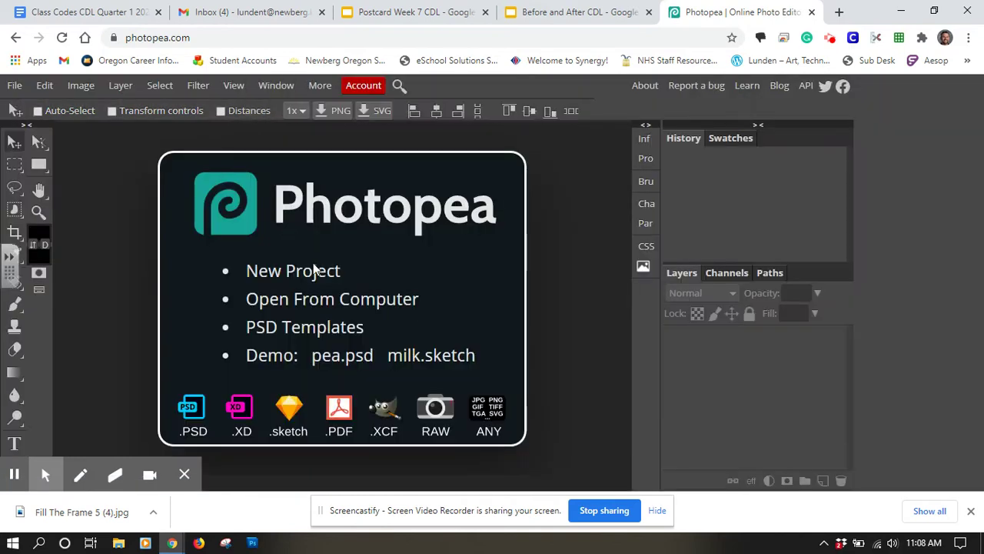
# Open the photo 'Fill The Frame 5' from the Desktop folder
pyautogui.click(310, 307)
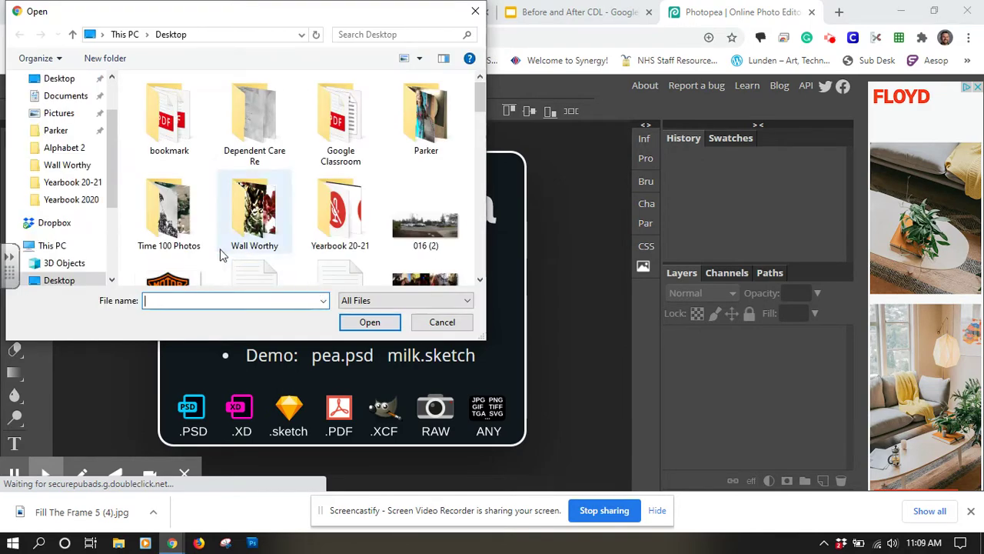
pyautogui.moveTo(482, 100); pyautogui.dragTo(479, 150)
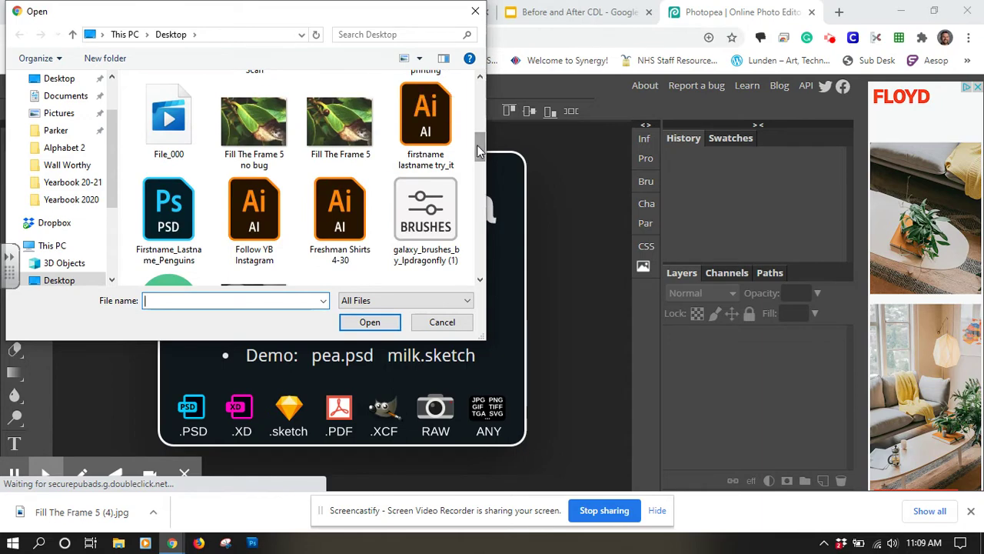
pyautogui.click(336, 119)
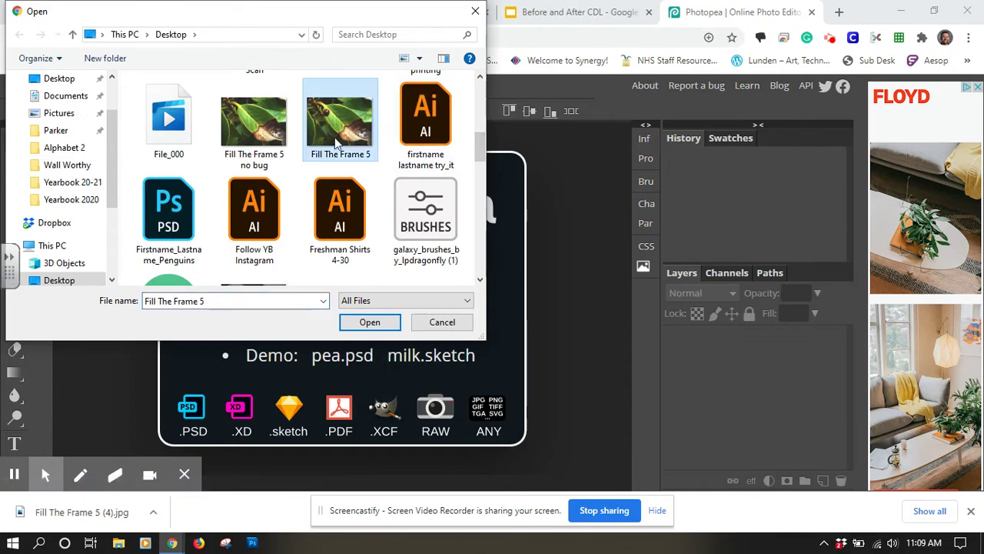
pyautogui.click(367, 324)
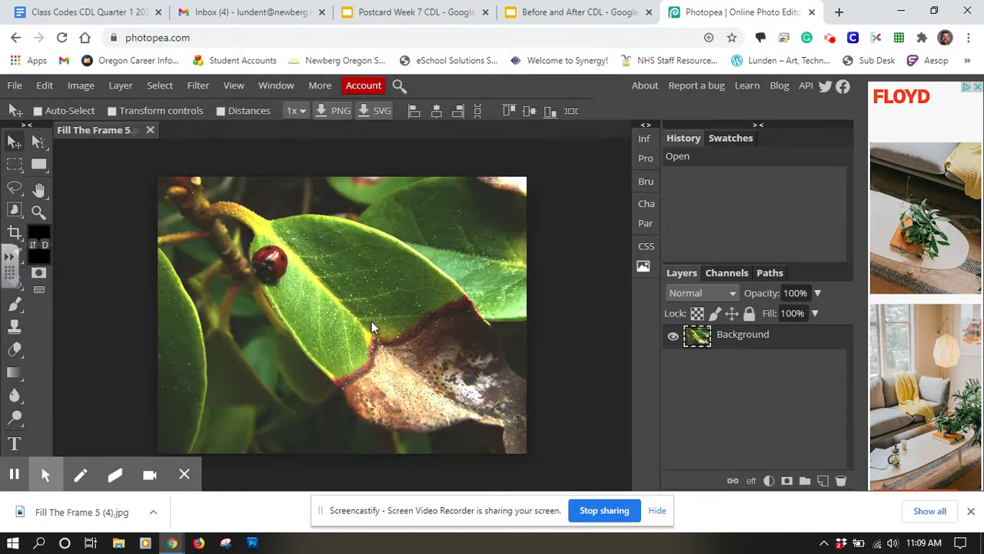
# Set Brightness/Contrast to brightness -21 and contrast 67
pyautogui.click(75, 87)
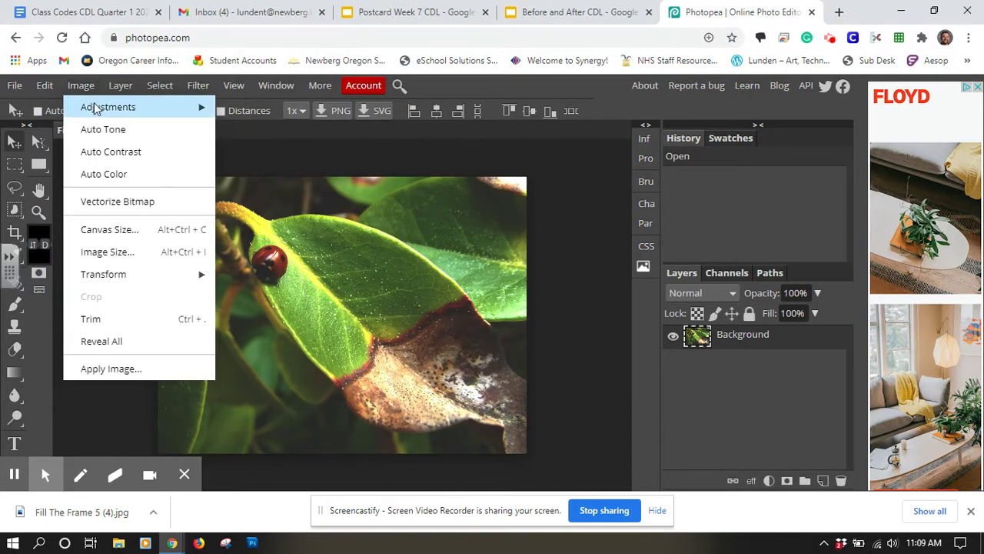
pyautogui.moveTo(109, 106)
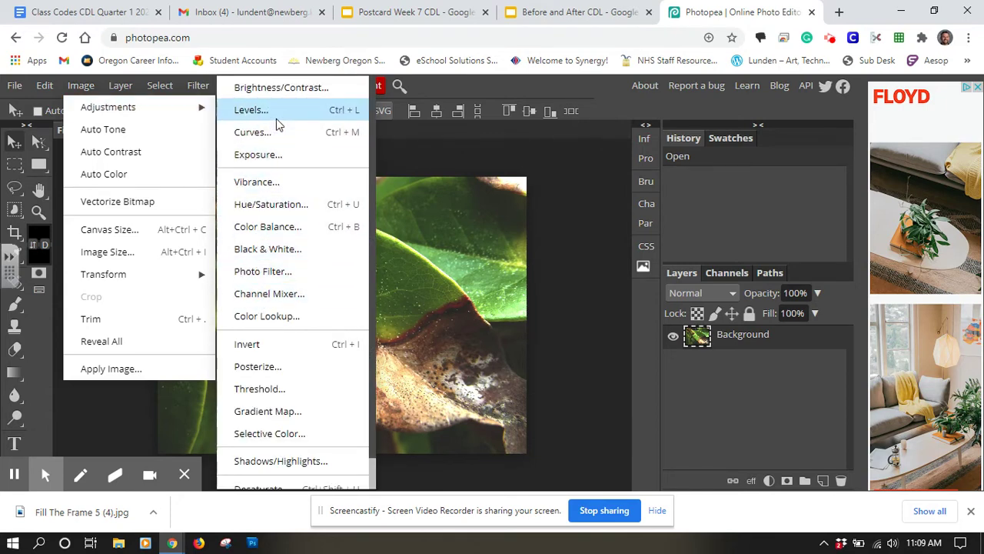
pyautogui.click(304, 89)
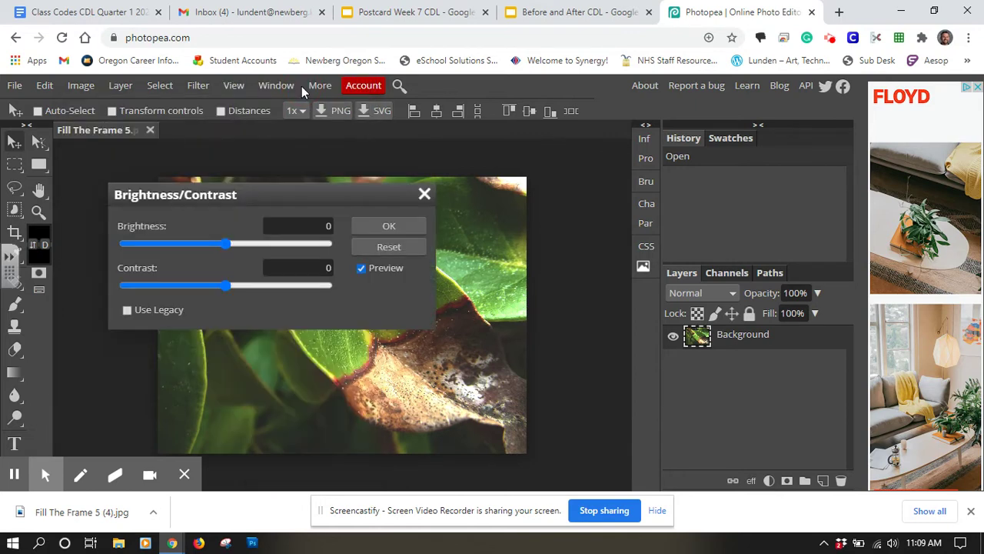
pyautogui.moveTo(317, 192)
pyautogui.mouseDown()
pyautogui.moveTo(448, 225)
pyautogui.moveTo(673, 222)
pyautogui.moveTo(727, 185)
pyautogui.mouseUp()
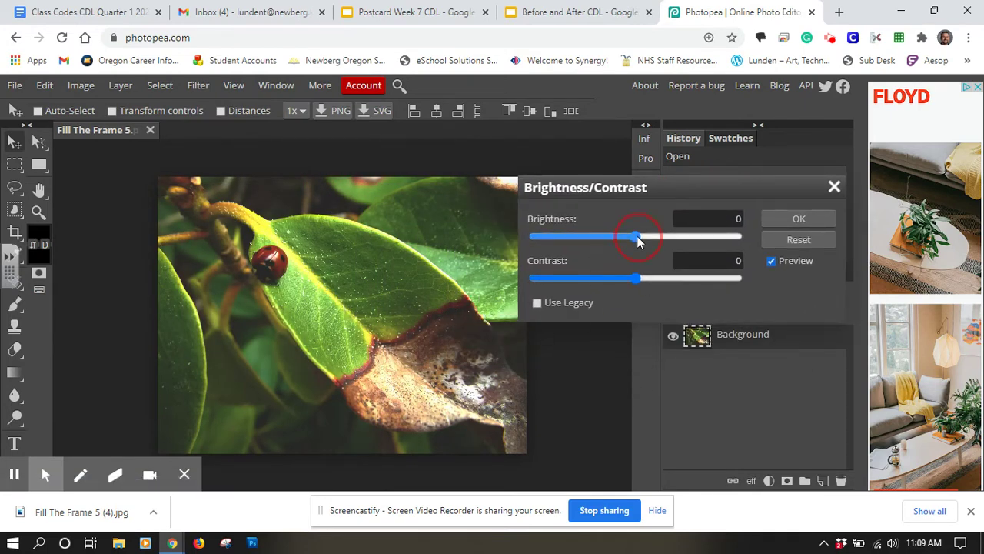
pyautogui.moveTo(637, 236)
pyautogui.mouseDown()
pyautogui.moveTo(705, 239)
pyautogui.moveTo(579, 231)
pyautogui.moveTo(624, 235)
pyautogui.mouseUp()
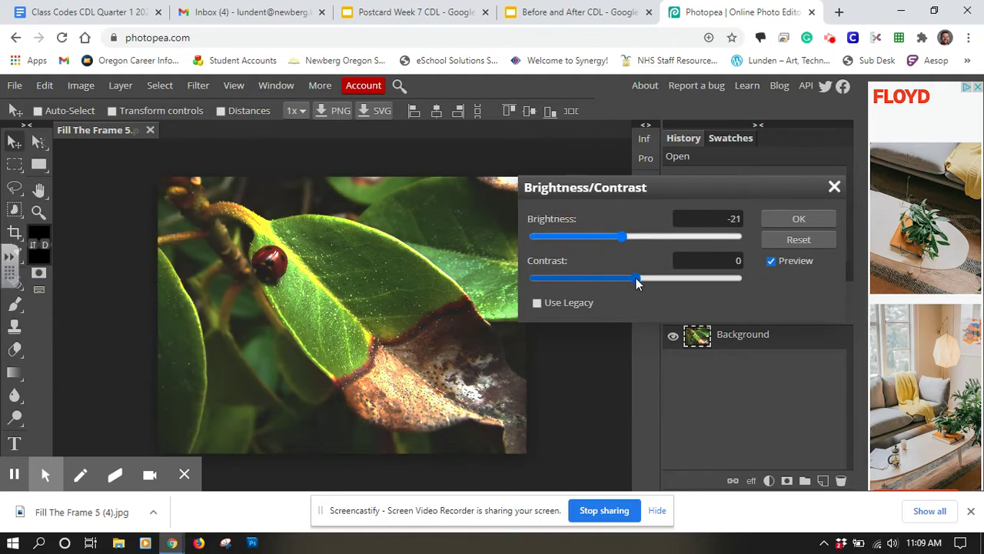
pyautogui.moveTo(636, 278); pyautogui.dragTo(703, 283)
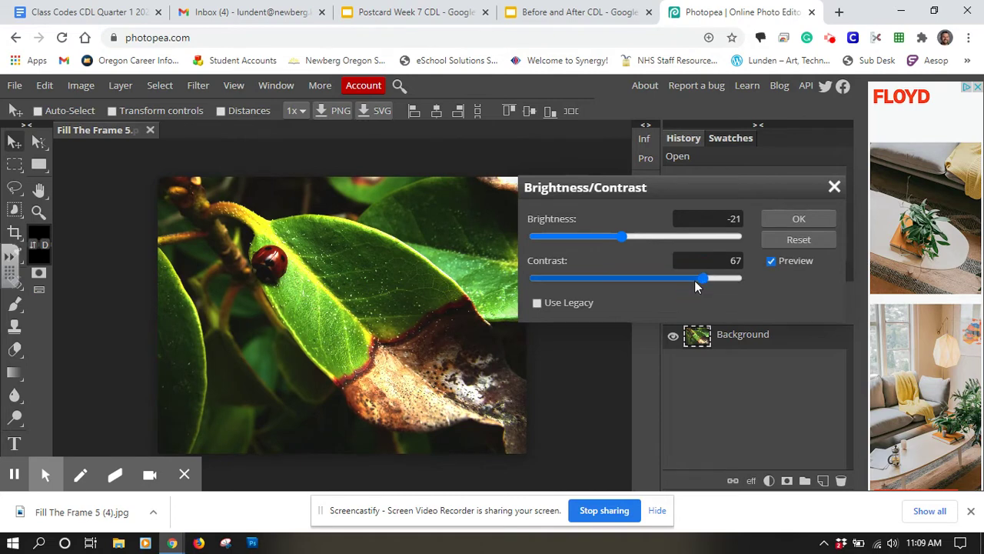
# Compare the brightness/contrast change against the original, then apply it
pyautogui.click(772, 262)
pyautogui.click(772, 262)
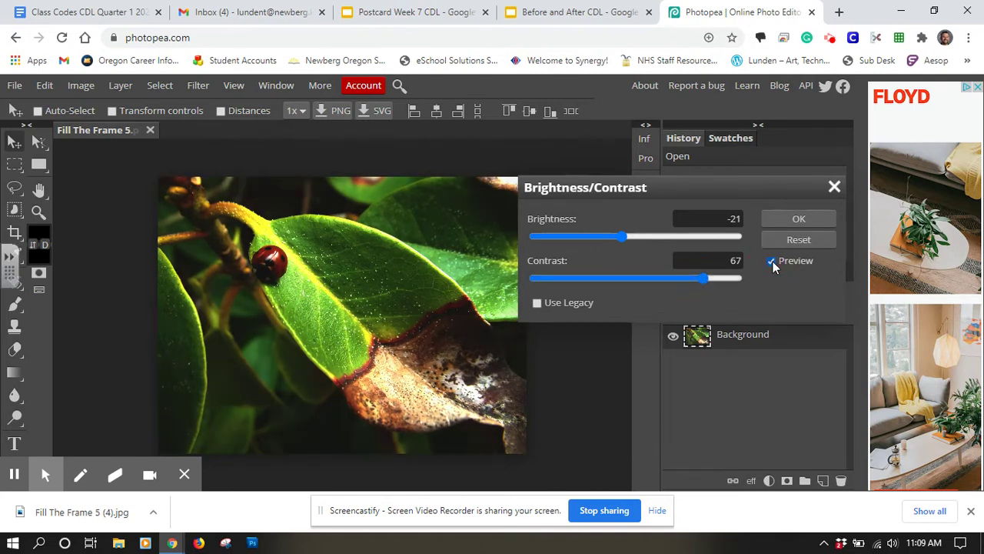
pyautogui.click(772, 263)
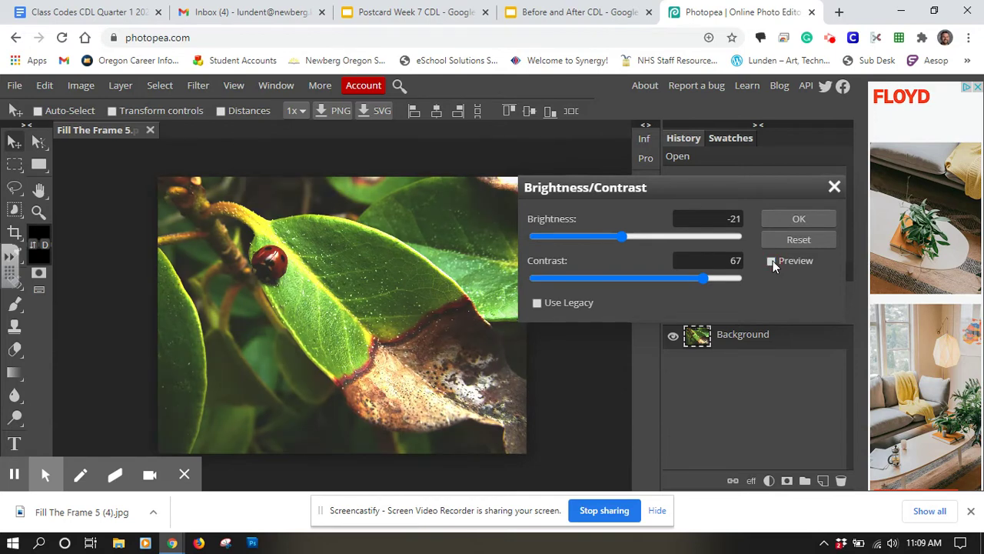
pyautogui.click(773, 262)
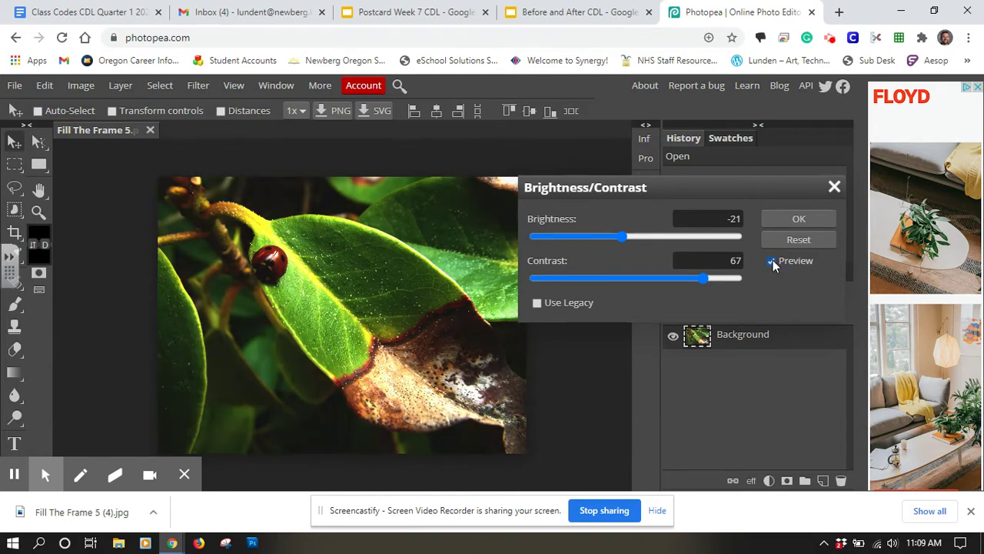
pyautogui.click(772, 262)
pyautogui.click(772, 263)
pyautogui.click(772, 262)
pyautogui.click(772, 262)
pyautogui.click(806, 220)
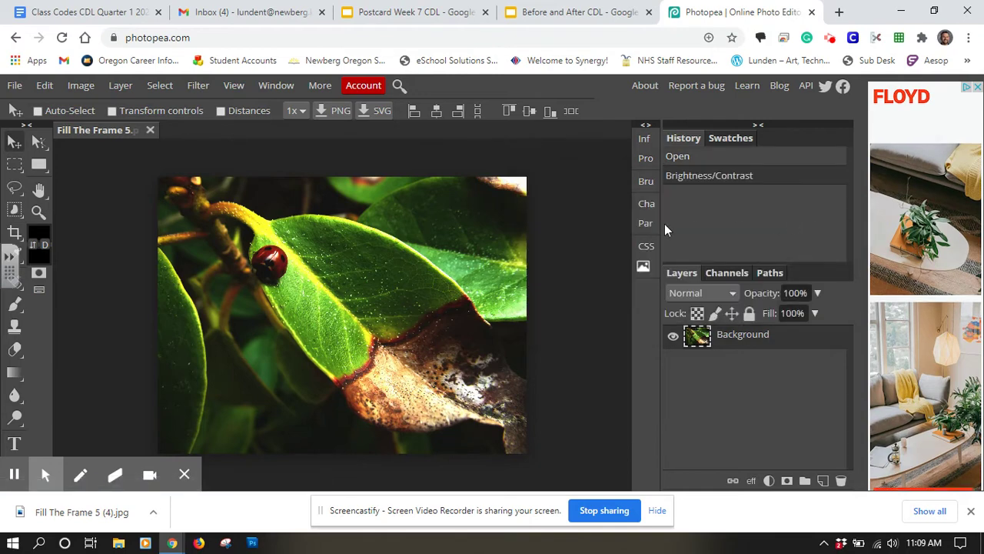
# Apply a Color Balance to the shadows with values 25, -41 and -27, after comparing before and after
pyautogui.click(76, 86)
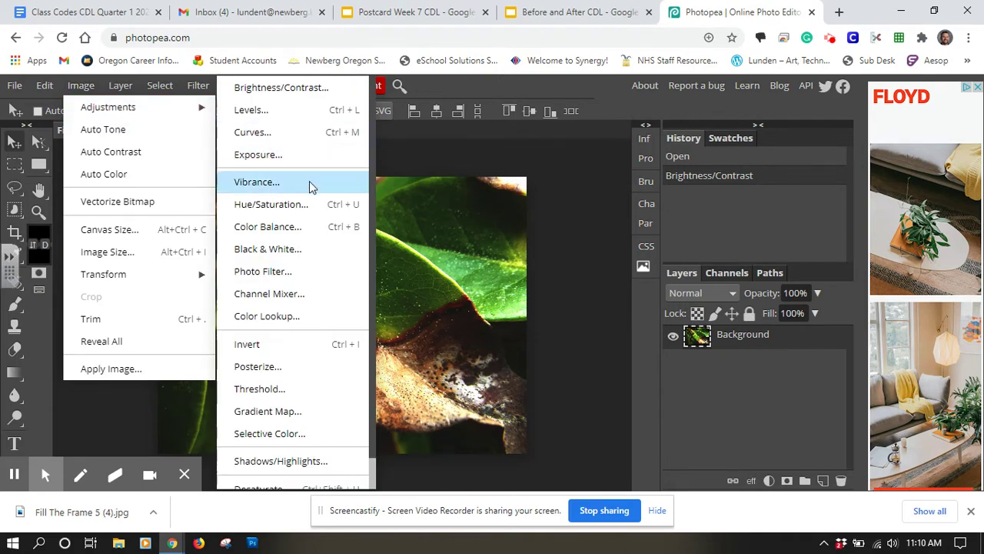
pyautogui.click(294, 233)
pyautogui.moveTo(285, 194); pyautogui.dragTo(726, 189)
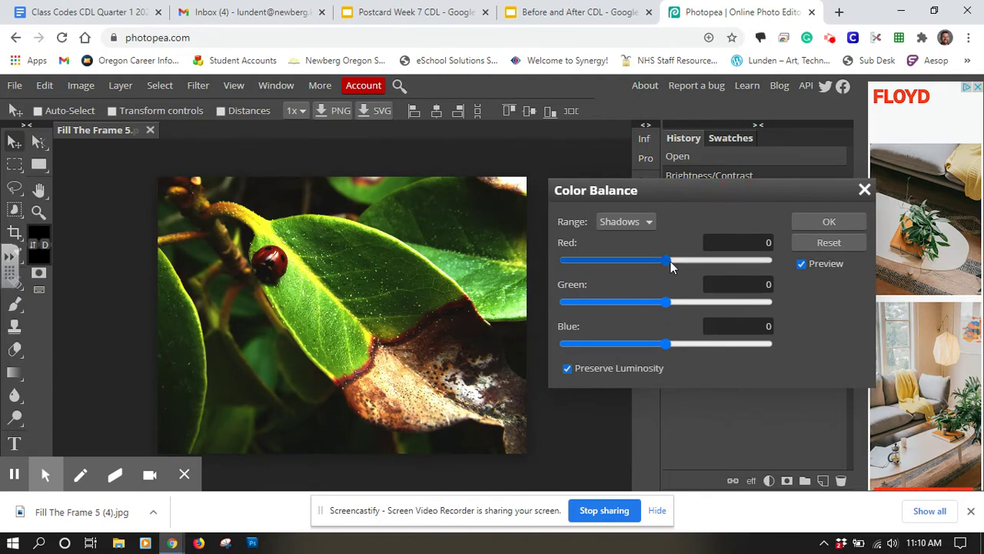
pyautogui.moveTo(667, 262)
pyautogui.mouseDown()
pyautogui.moveTo(750, 260)
pyautogui.moveTo(592, 263)
pyautogui.moveTo(693, 260)
pyautogui.mouseUp()
pyautogui.moveTo(666, 305); pyautogui.dragTo(625, 304)
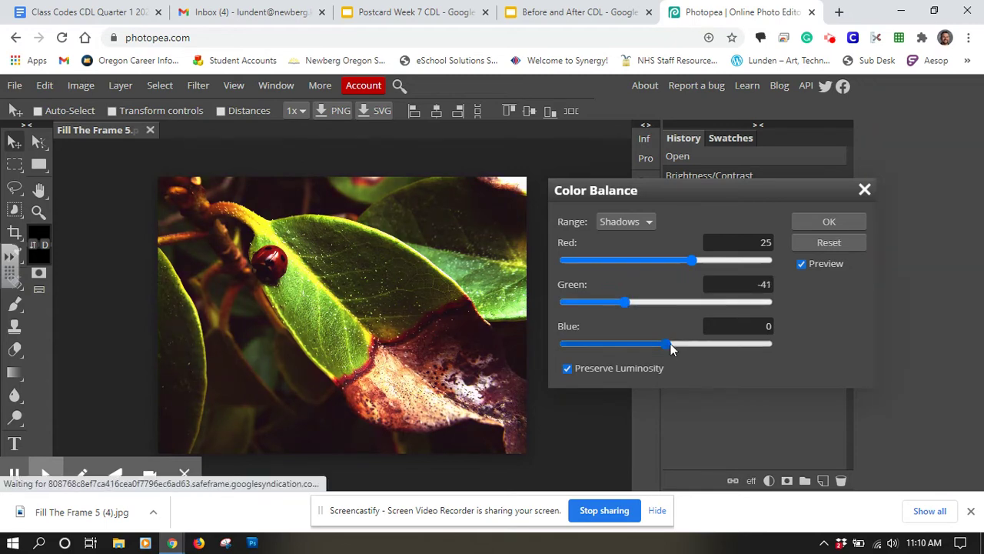
pyautogui.moveTo(670, 344)
pyautogui.mouseDown()
pyautogui.moveTo(696, 342)
pyautogui.moveTo(638, 339)
pyautogui.mouseUp()
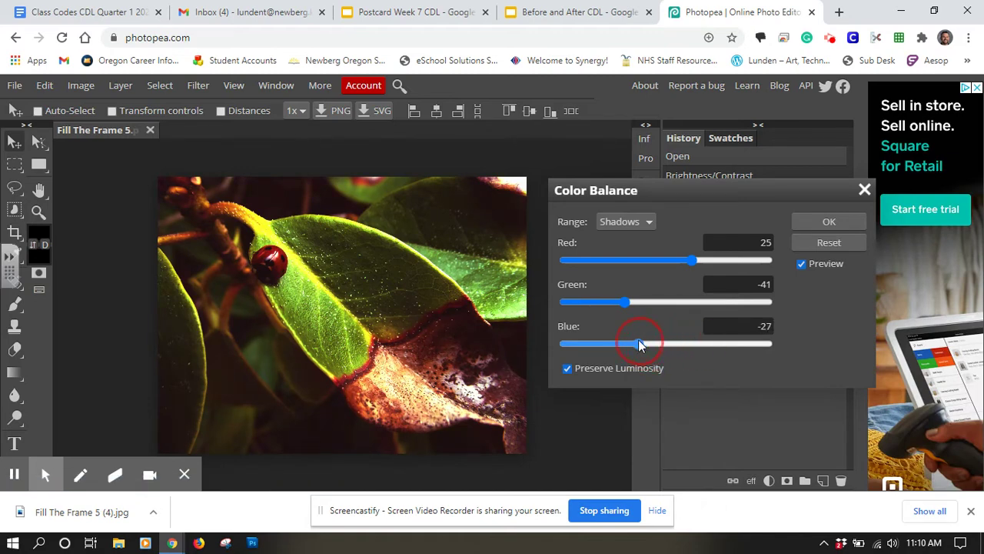
pyautogui.click(802, 264)
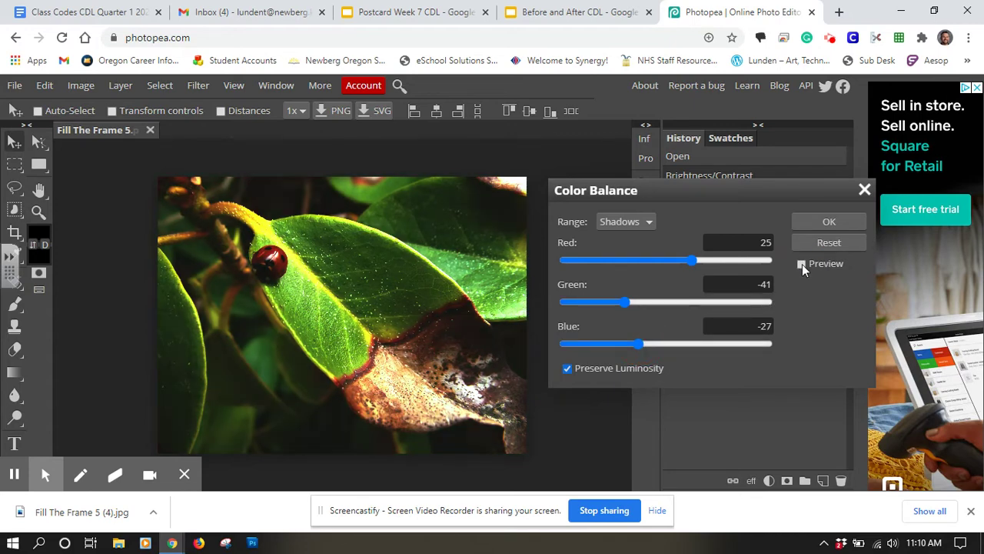
pyautogui.click(802, 264)
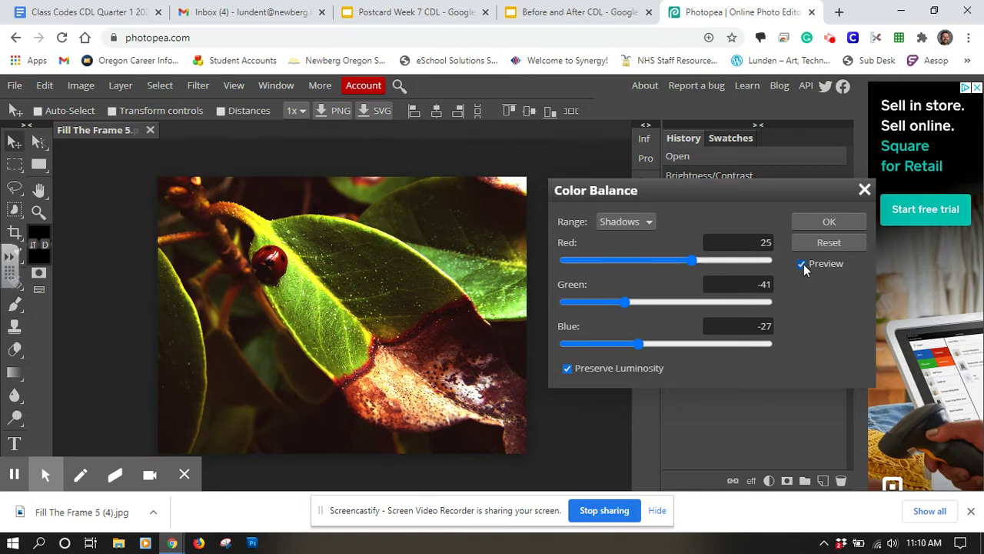
pyautogui.click(803, 263)
pyautogui.click(829, 221)
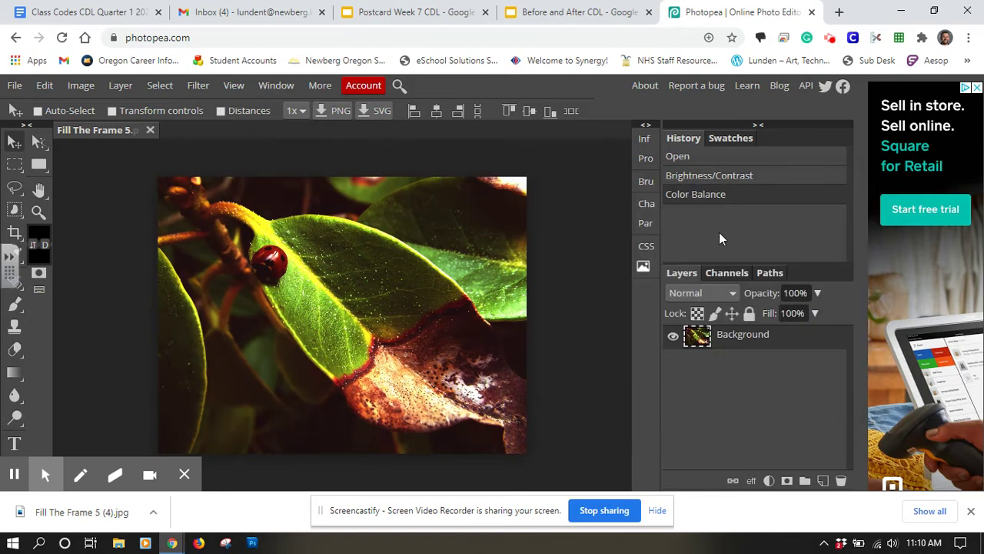
pyautogui.click(85, 87)
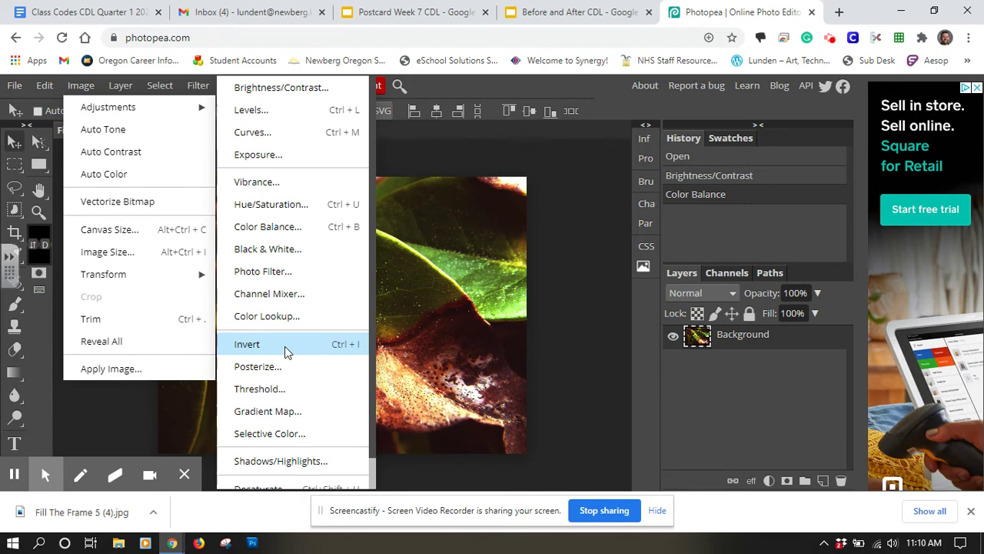
pyautogui.click(285, 352)
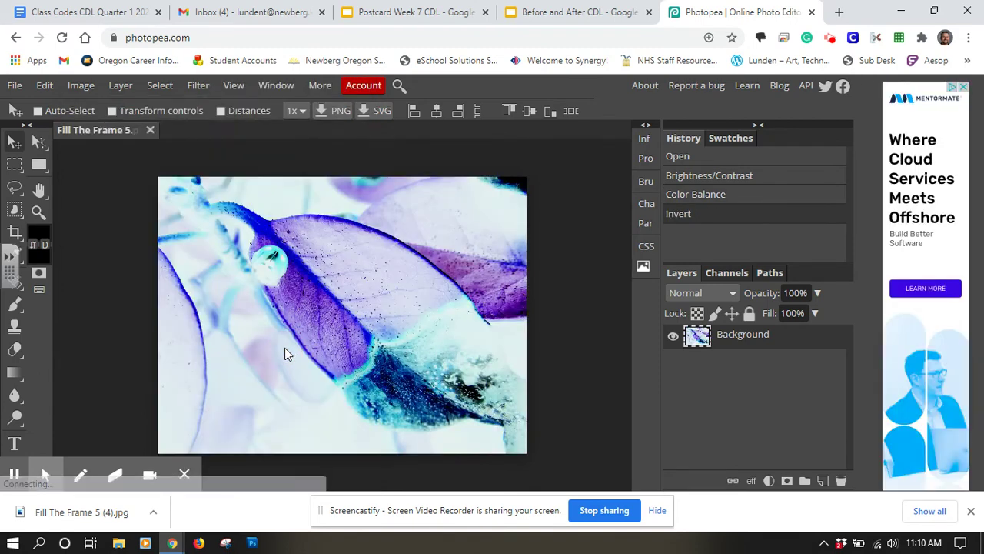
pyautogui.click(43, 86)
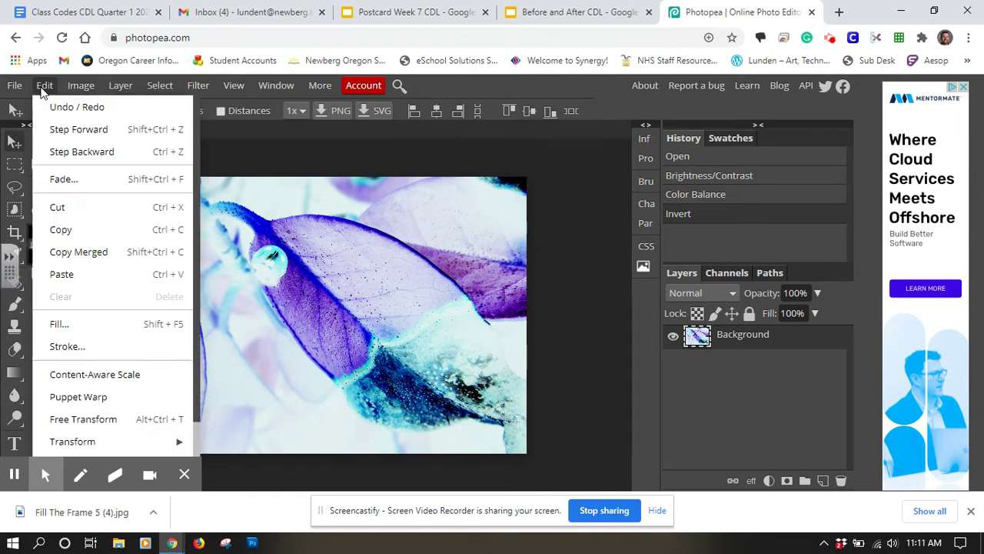
pyautogui.click(89, 154)
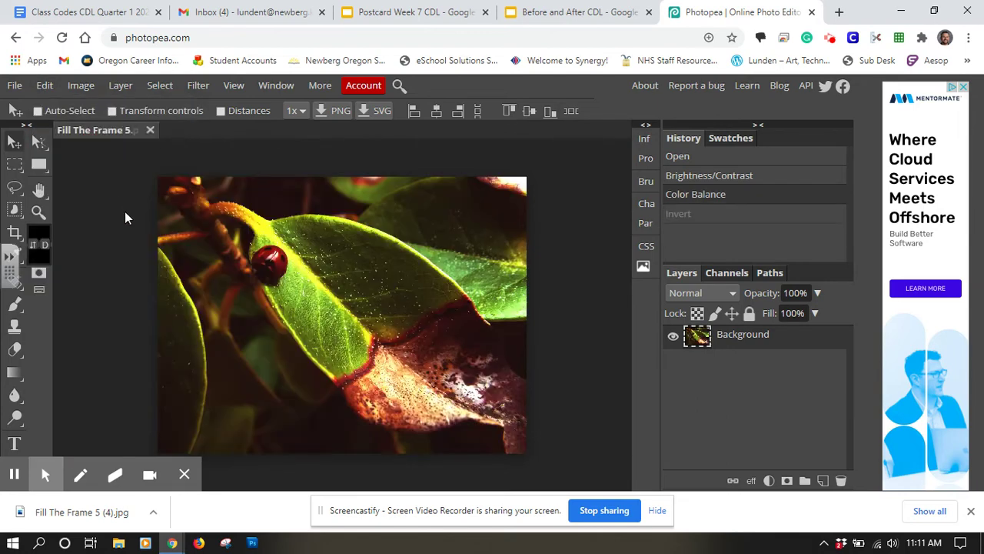
pyautogui.click(77, 87)
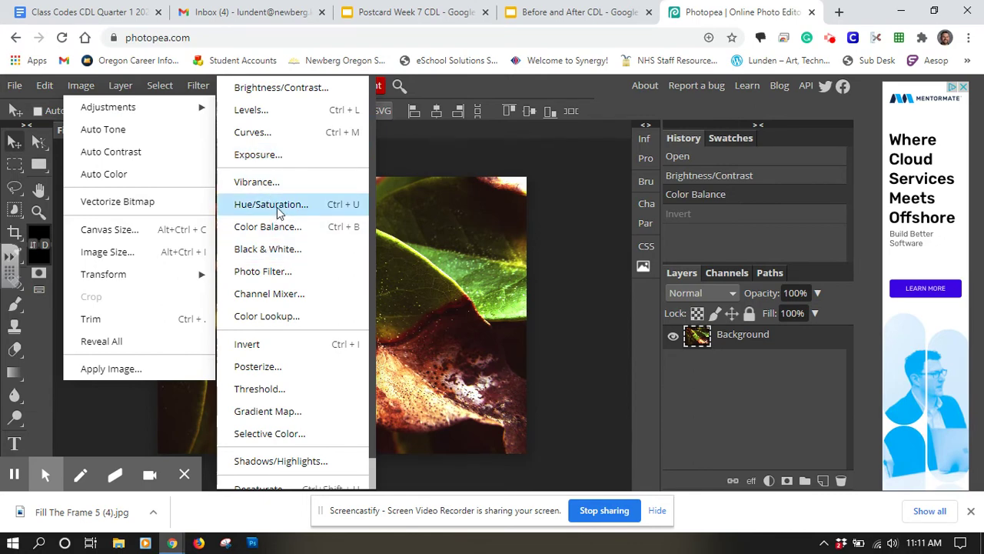
pyautogui.click(278, 209)
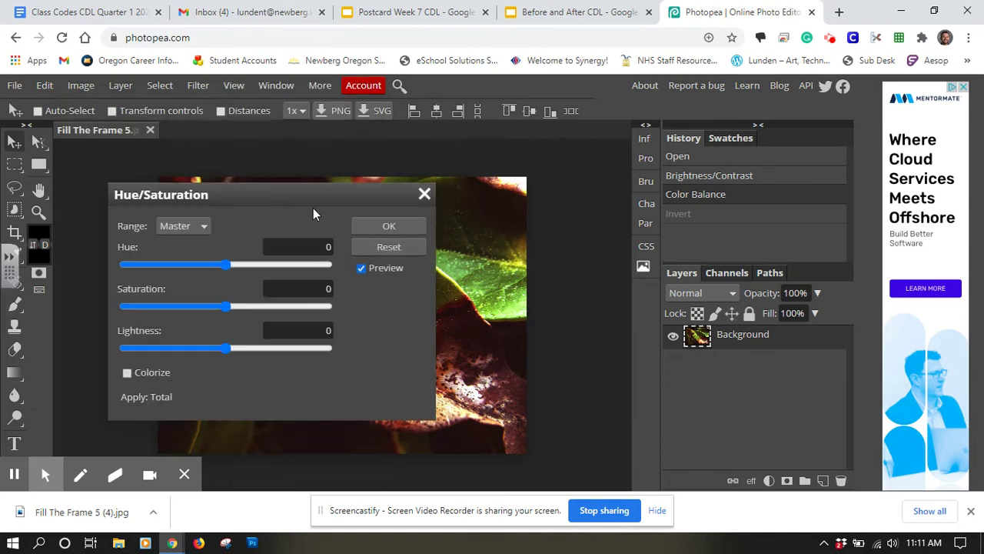
pyautogui.moveTo(287, 196); pyautogui.dragTo(705, 201)
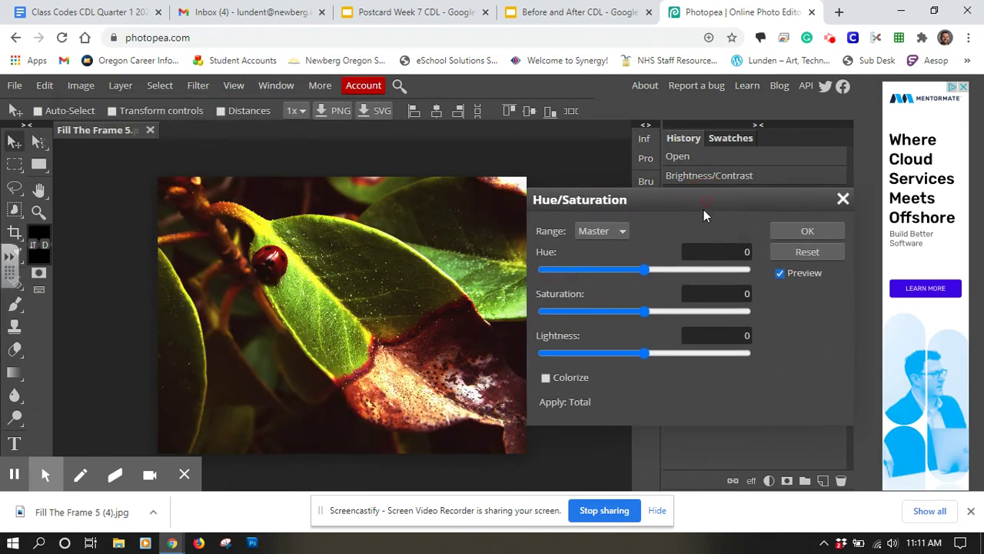
pyautogui.moveTo(647, 312)
pyautogui.mouseDown()
pyautogui.moveTo(619, 317)
pyautogui.moveTo(679, 311)
pyautogui.moveTo(616, 308)
pyautogui.moveTo(639, 308)
pyautogui.moveTo(626, 309)
pyautogui.mouseUp()
pyautogui.moveTo(647, 269)
pyautogui.mouseDown()
pyautogui.moveTo(736, 272)
pyautogui.moveTo(646, 269)
pyautogui.mouseUp()
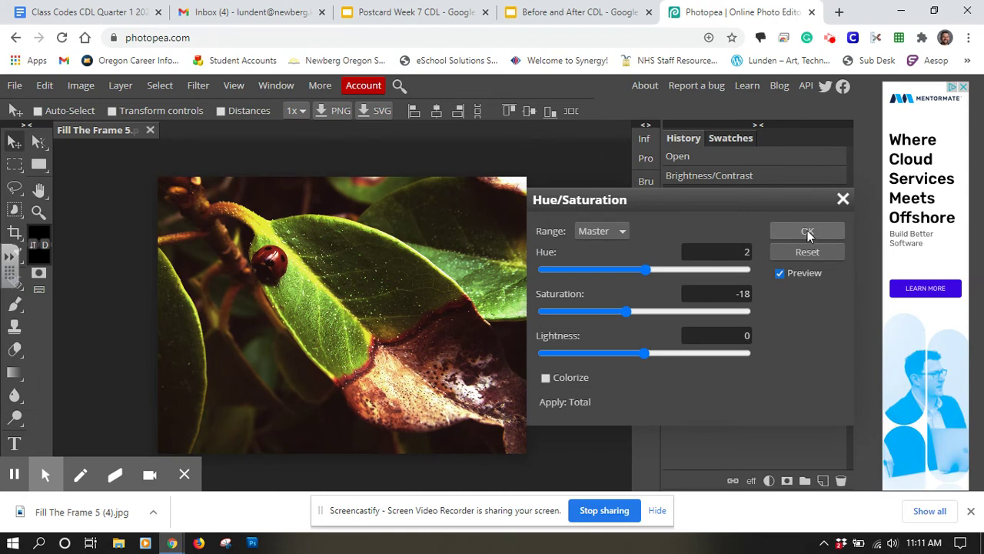
pyautogui.click(843, 199)
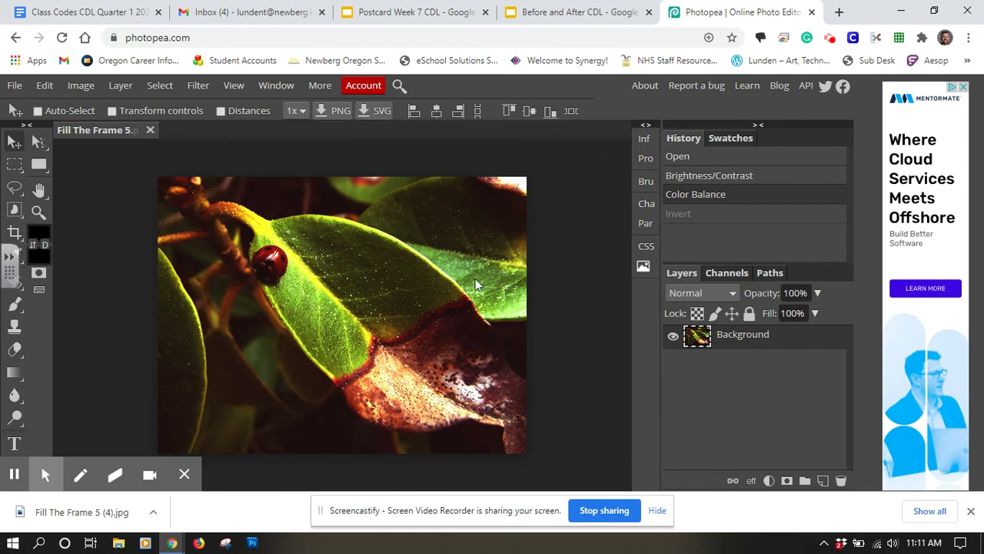
# Export the photo as a 2048×1536 JPG at 70% quality
pyautogui.click(15, 85)
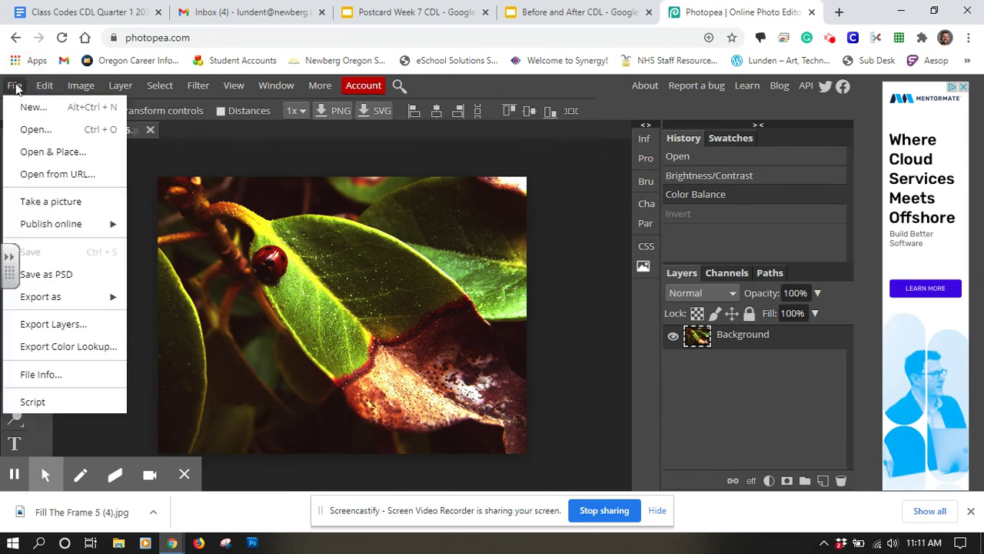
pyautogui.moveTo(46, 297)
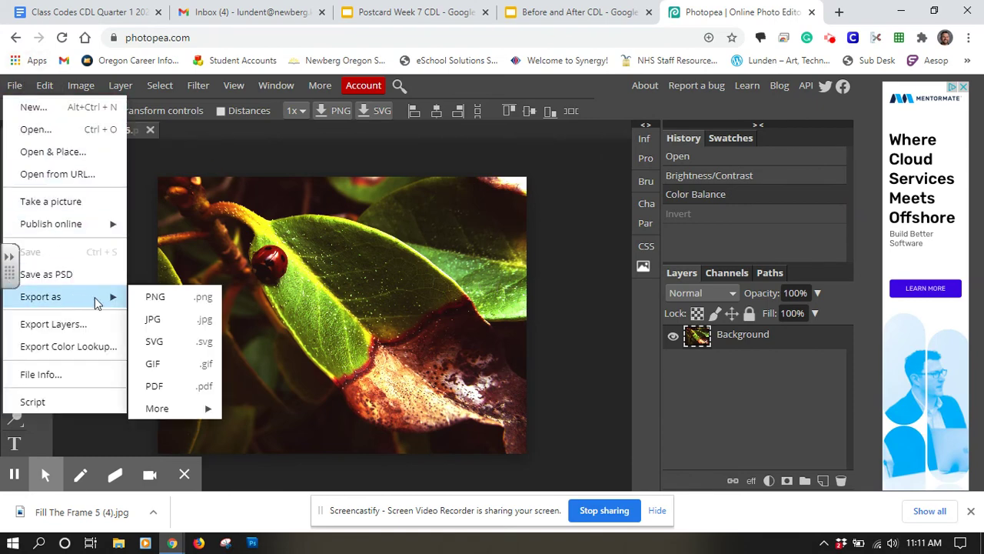
pyautogui.click(172, 322)
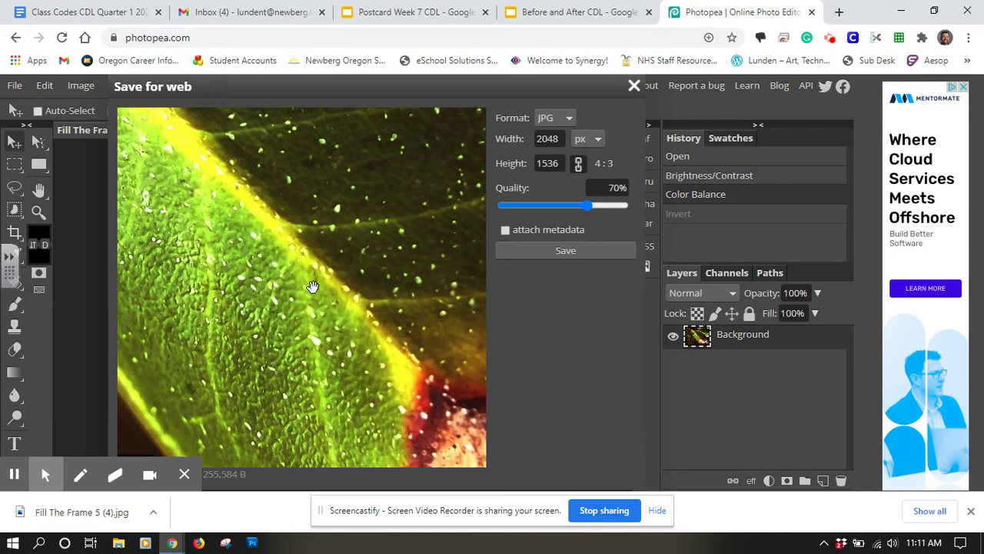
pyautogui.click(581, 251)
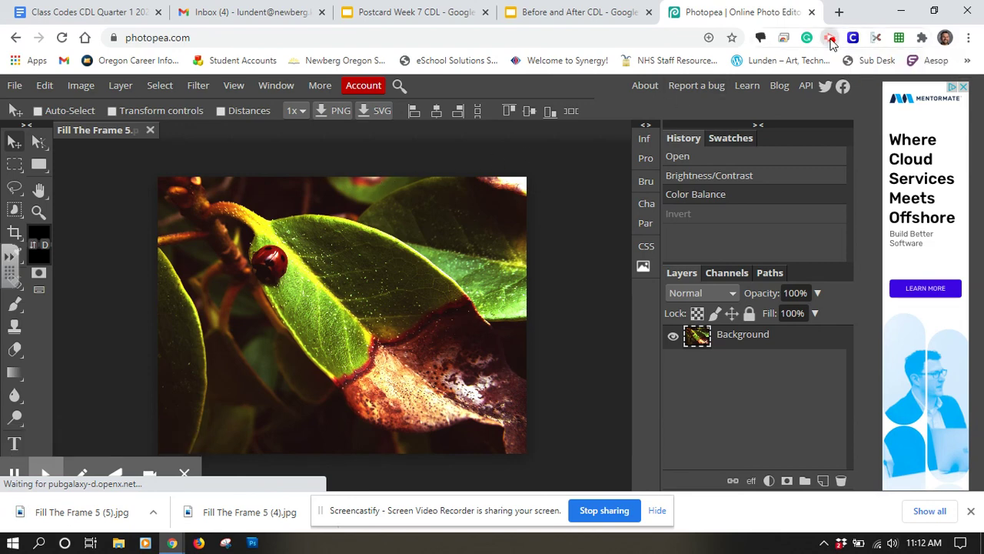
pyautogui.click(831, 40)
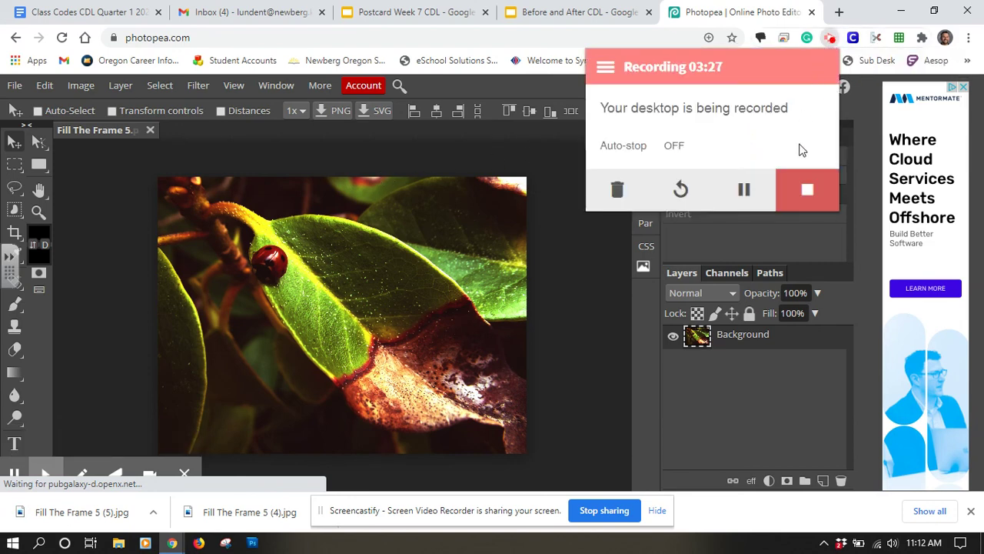